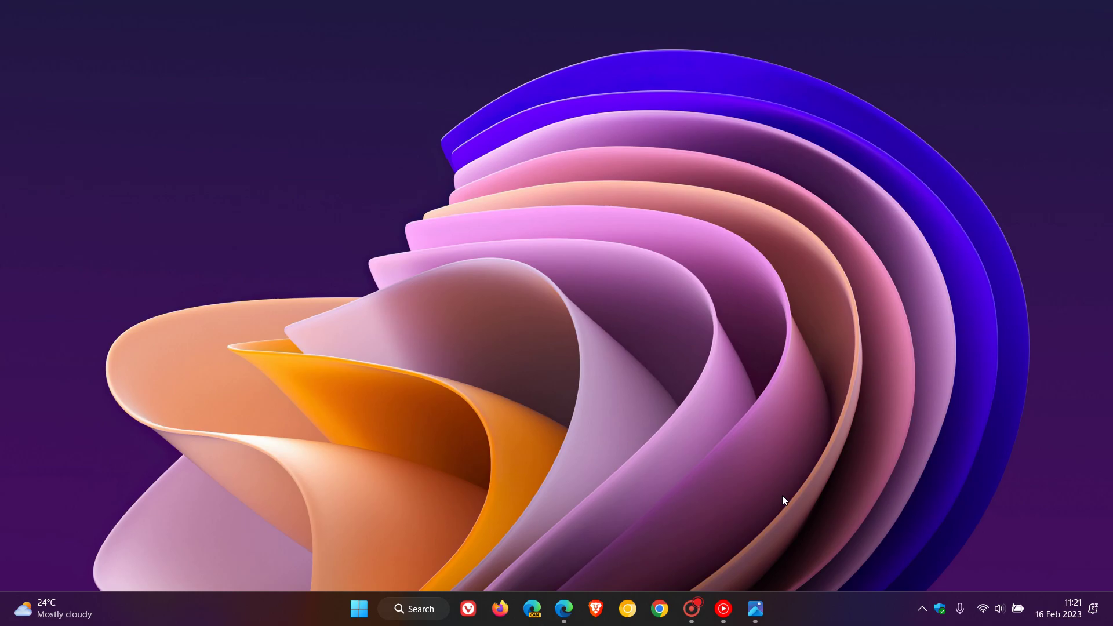
Step: Open the Settings > Taskbar screenshot showing the option for seconds in the system tray clock
click(755, 608)
click(359, 608)
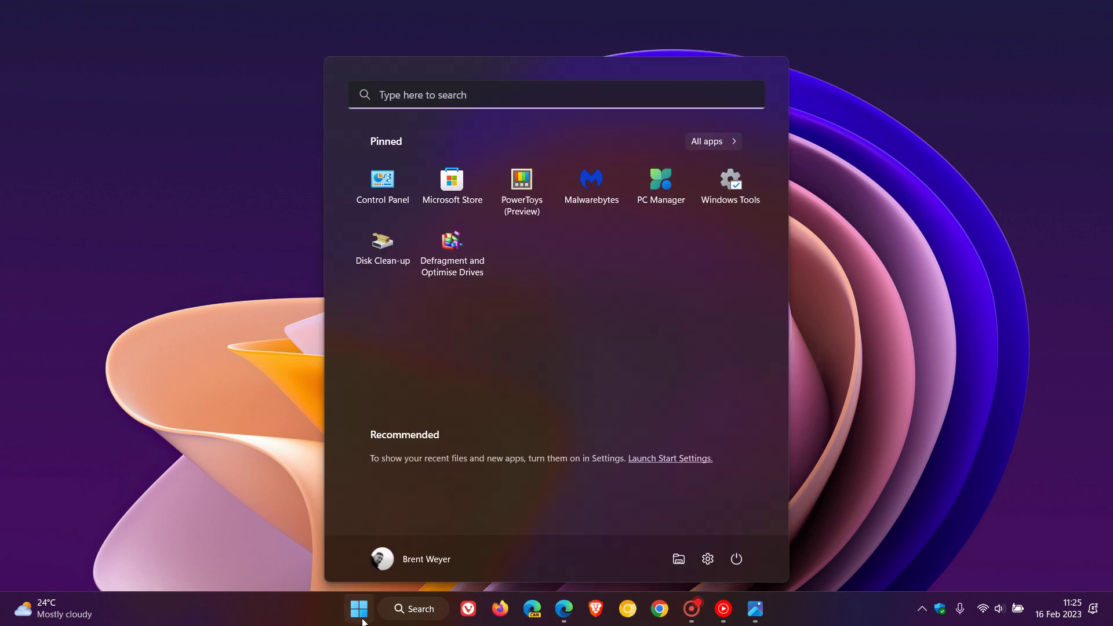
click(709, 566)
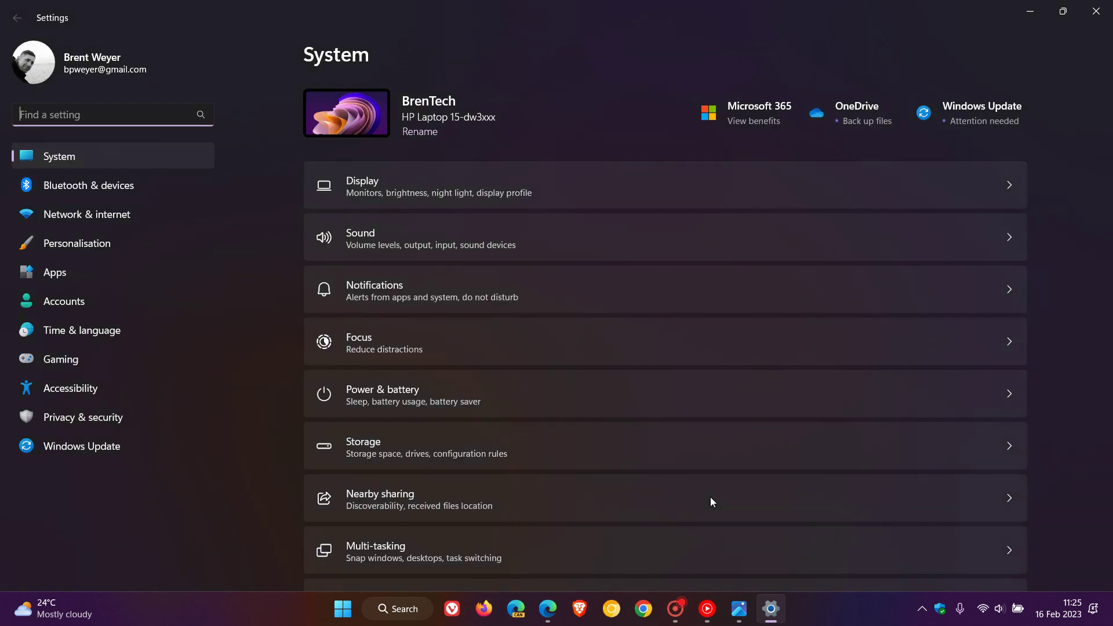
click(88, 273)
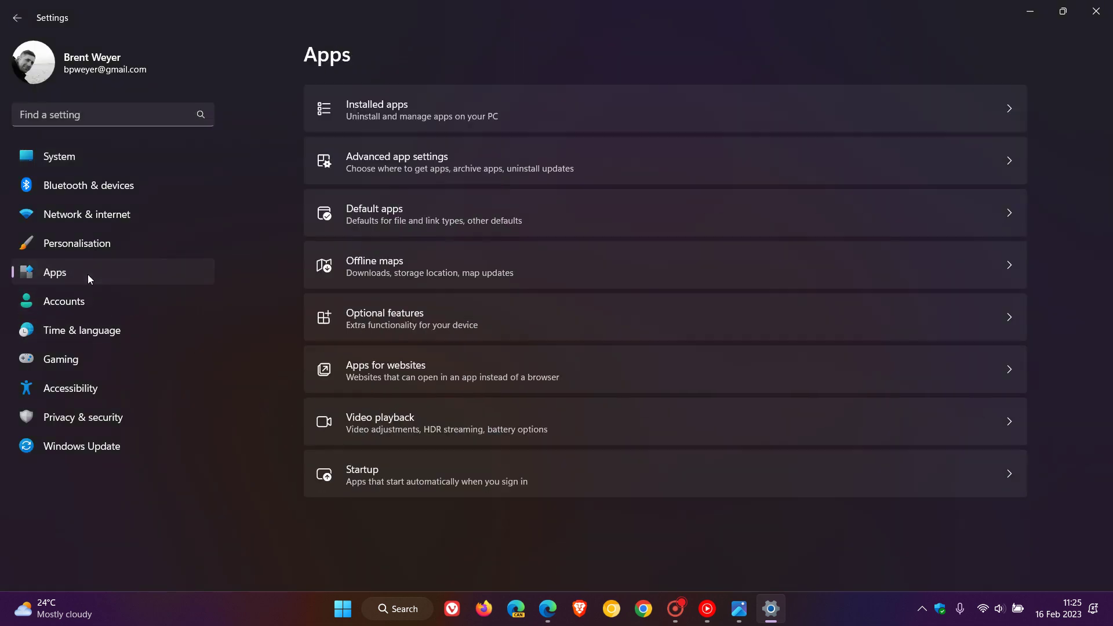
click(704, 485)
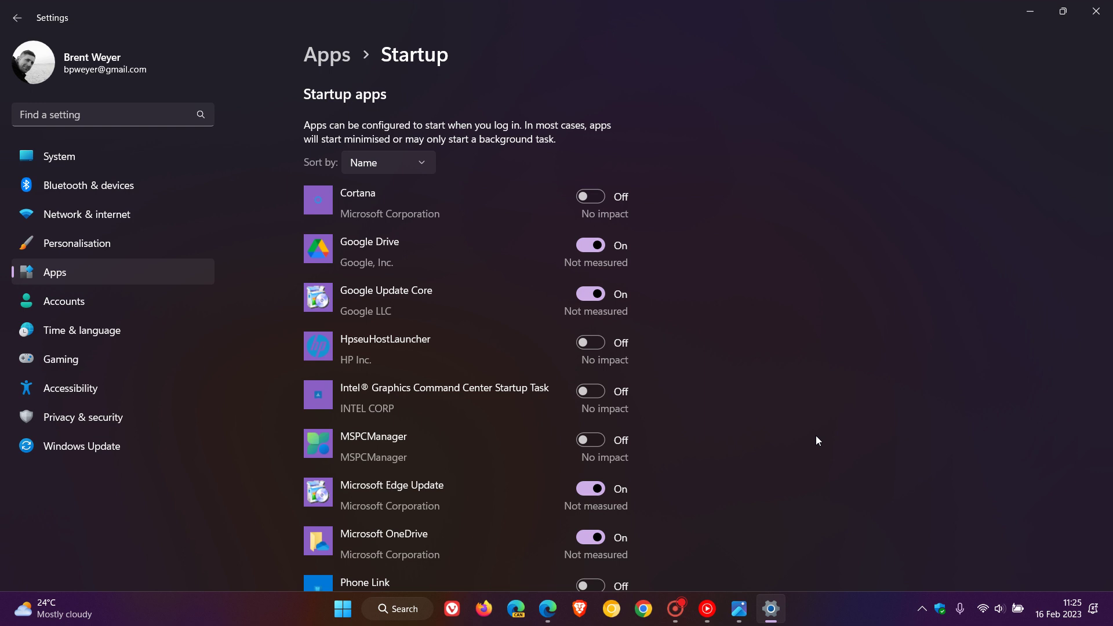
click(1095, 11)
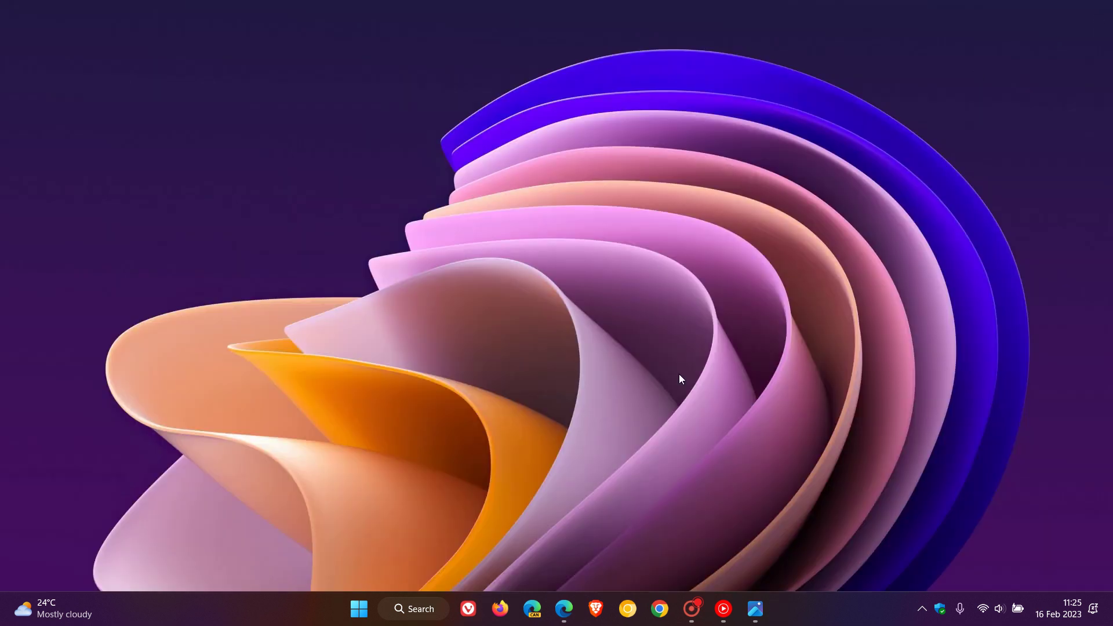
click(359, 609)
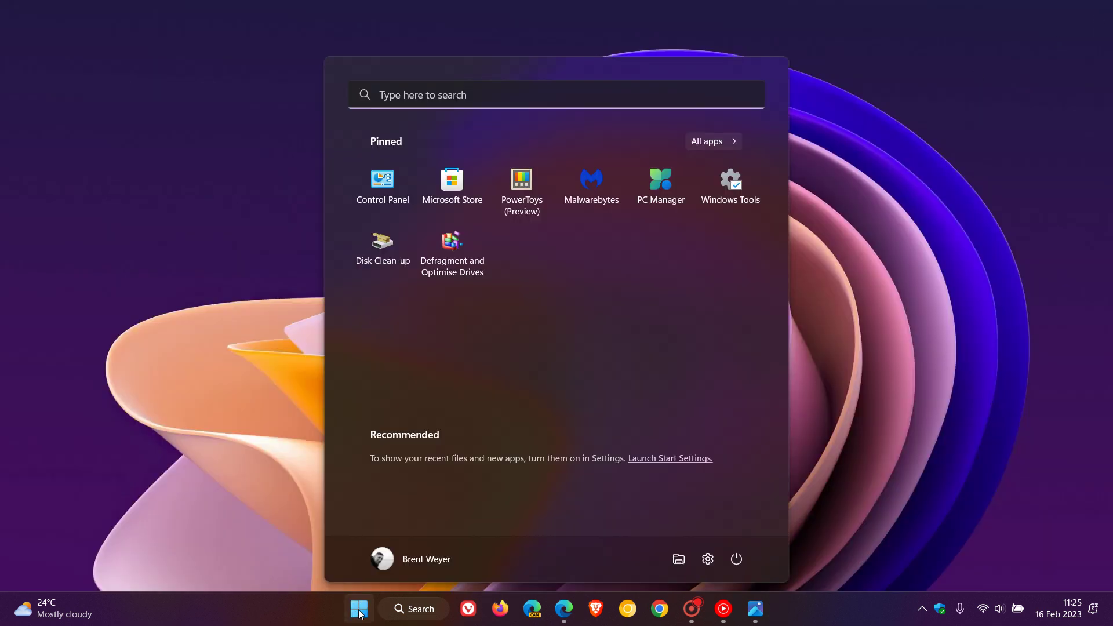
click(713, 141)
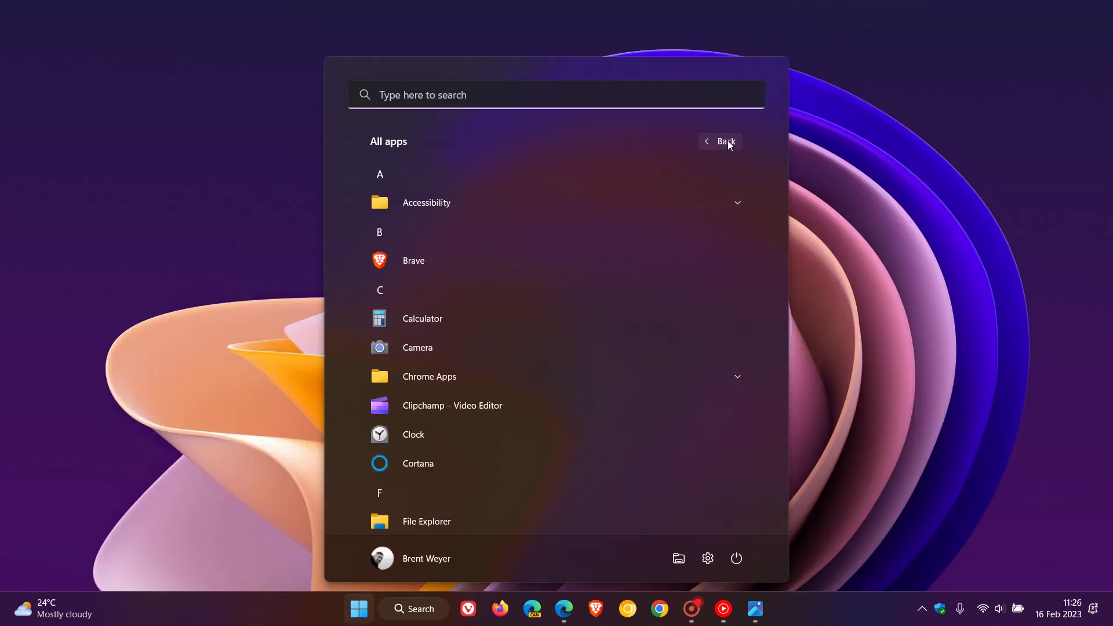
scroll(655, 328, down, 3)
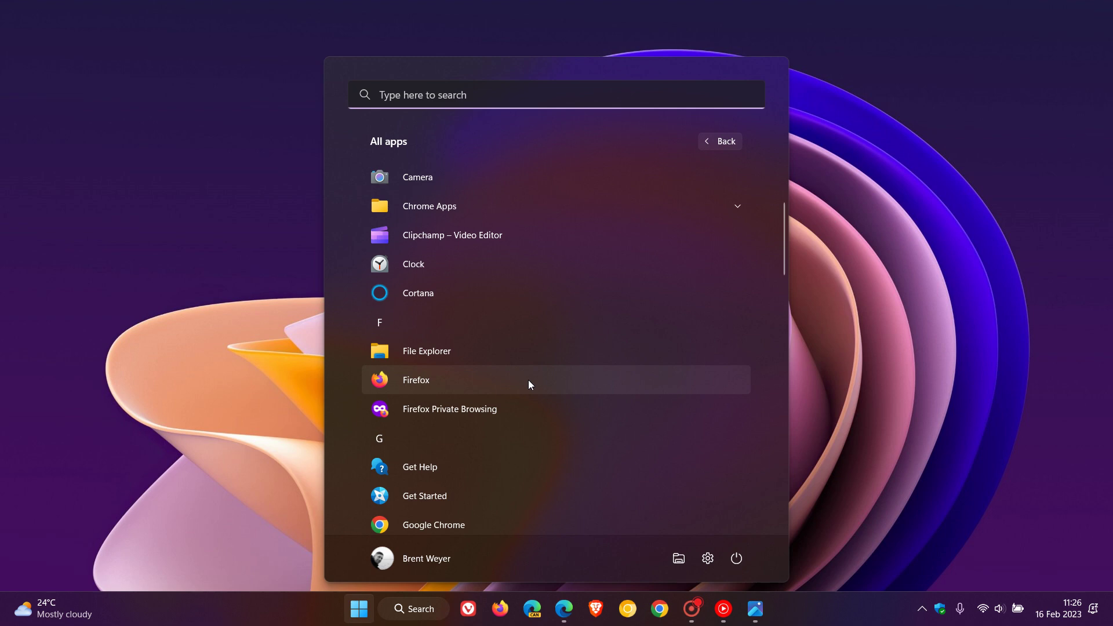
right_click(559, 383)
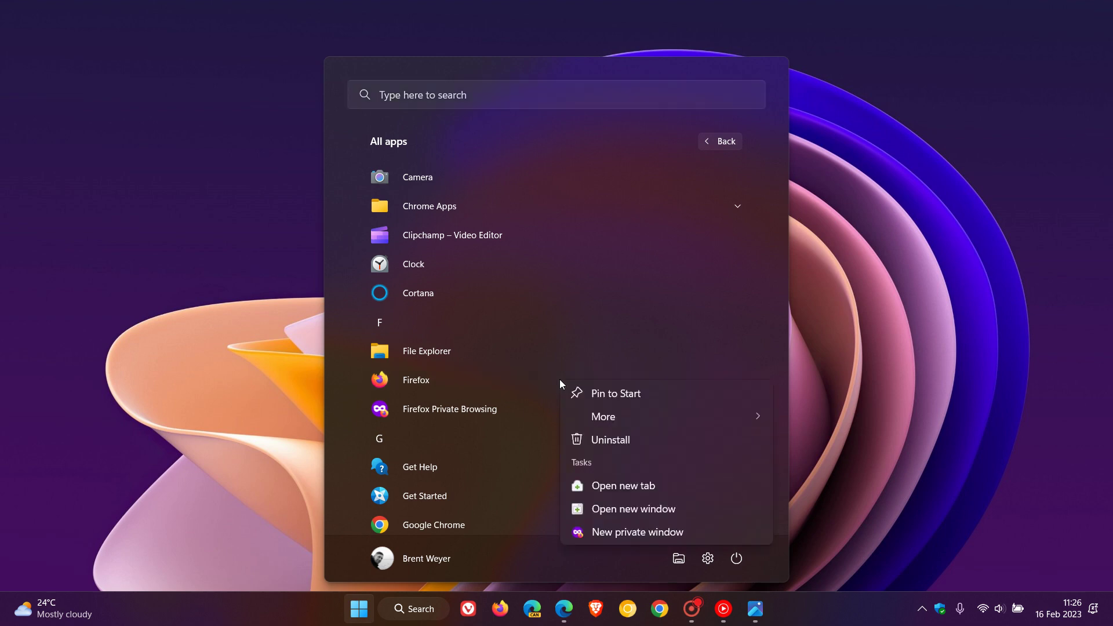
click(625, 443)
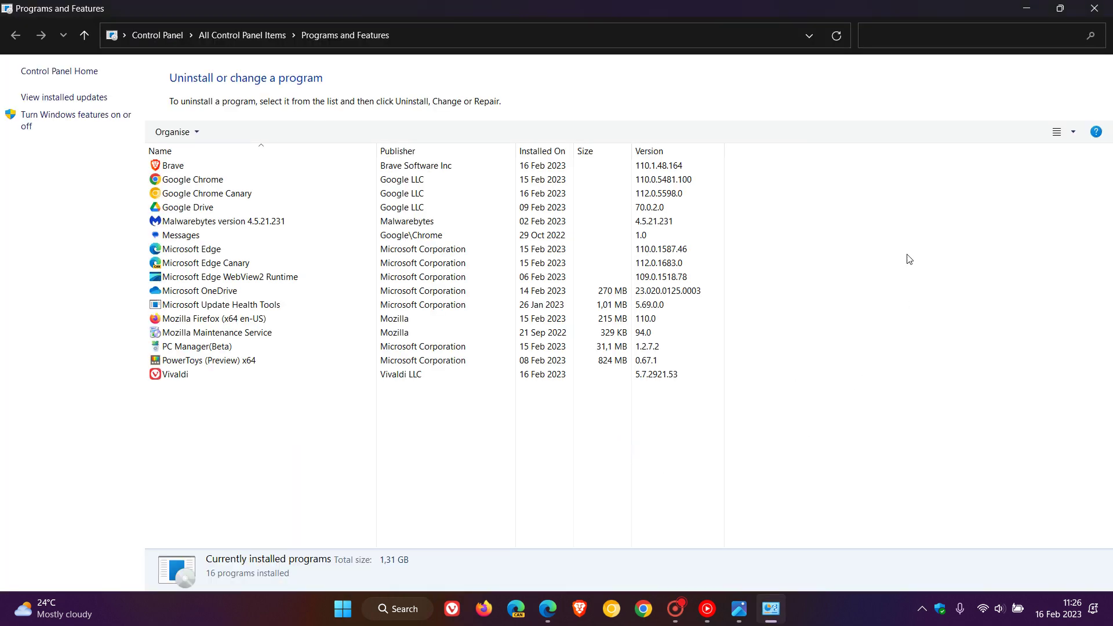
Step: Close Programs and Features, review Settings > Apps > Installed apps, then return to the Insider Blog post in Edge
click(1094, 8)
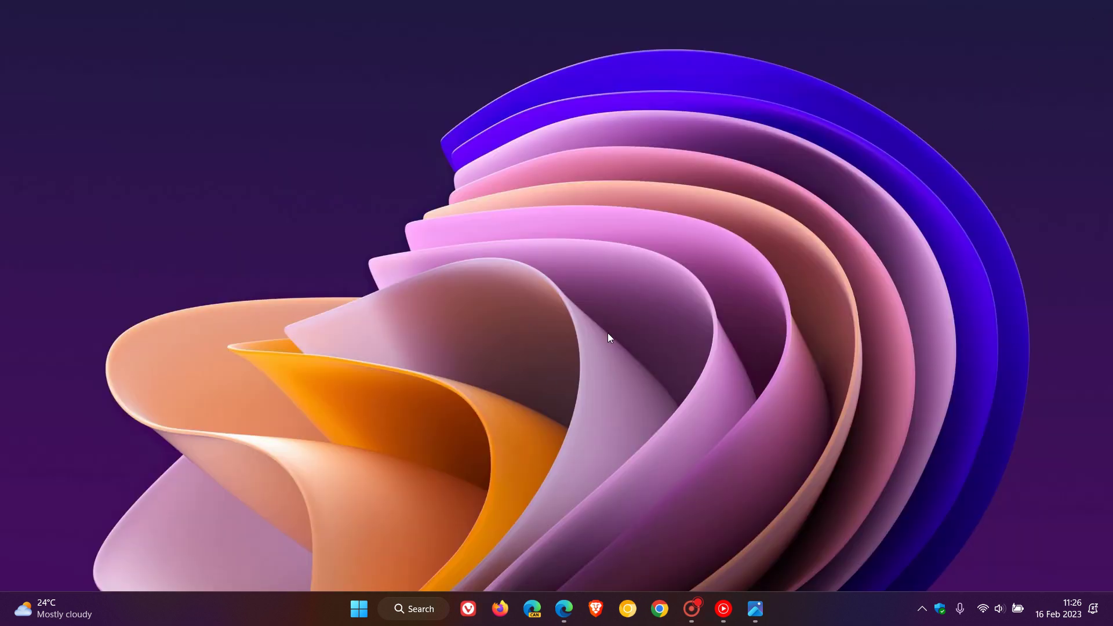
click(359, 612)
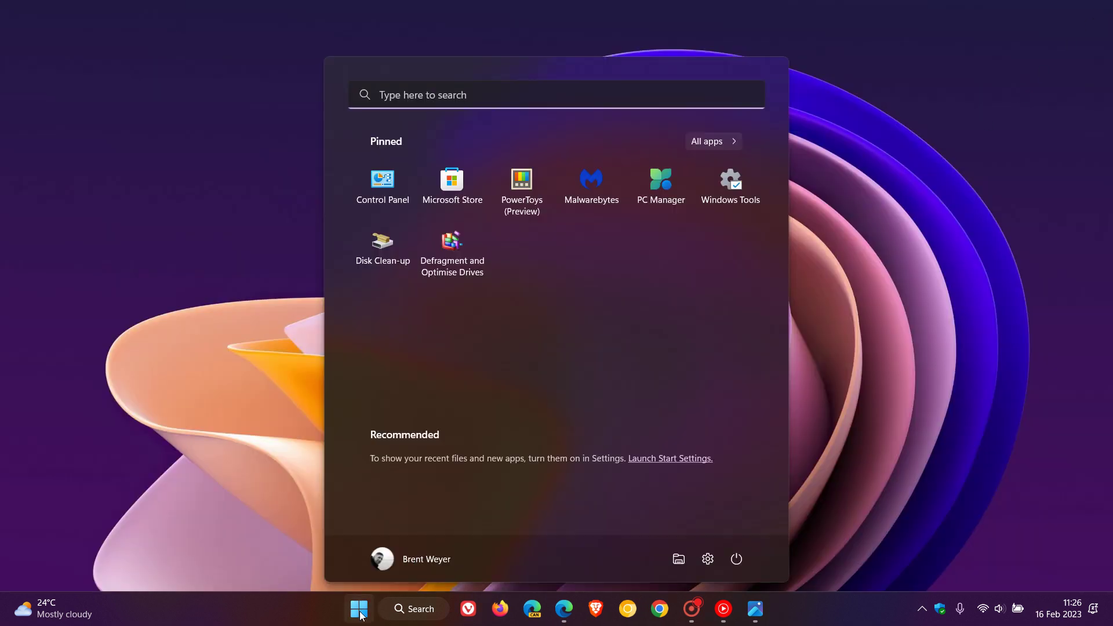
click(708, 560)
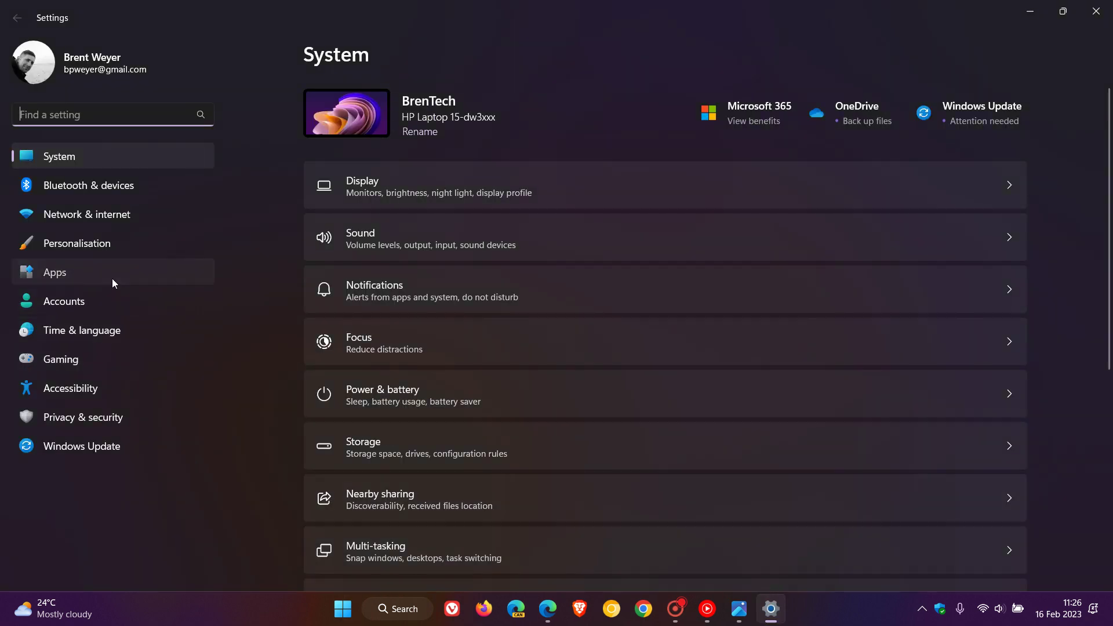
click(113, 278)
click(717, 106)
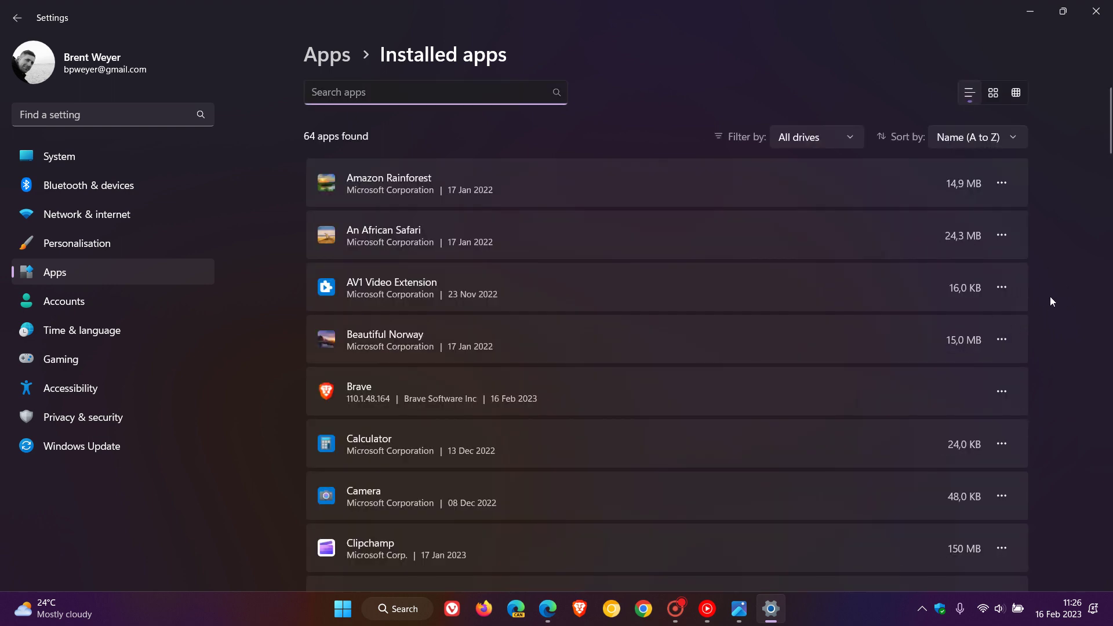
click(1097, 16)
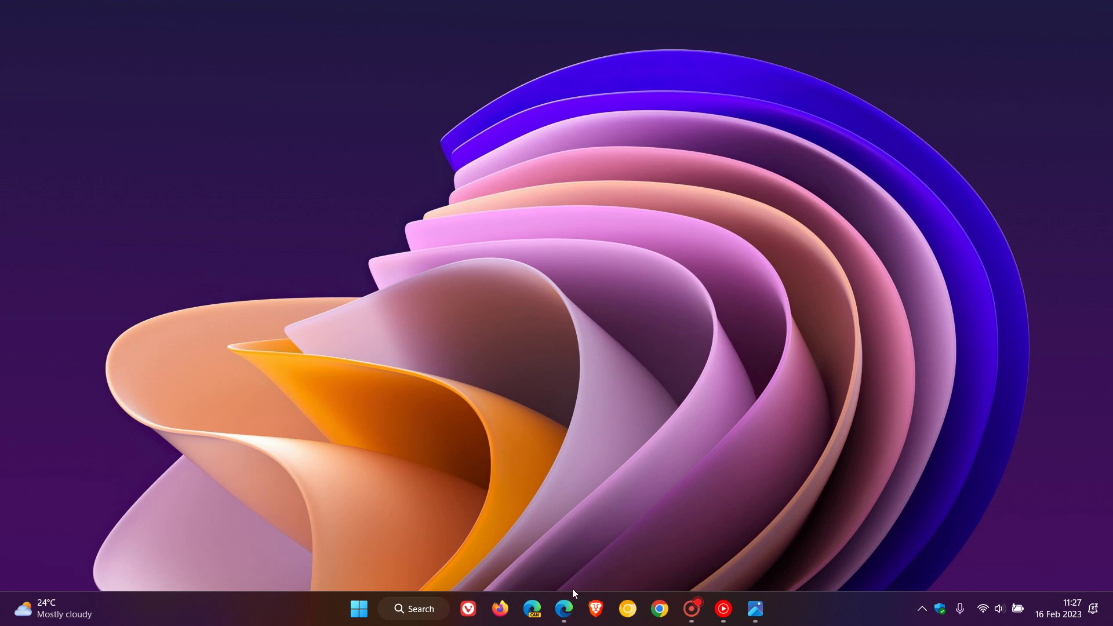
click(564, 608)
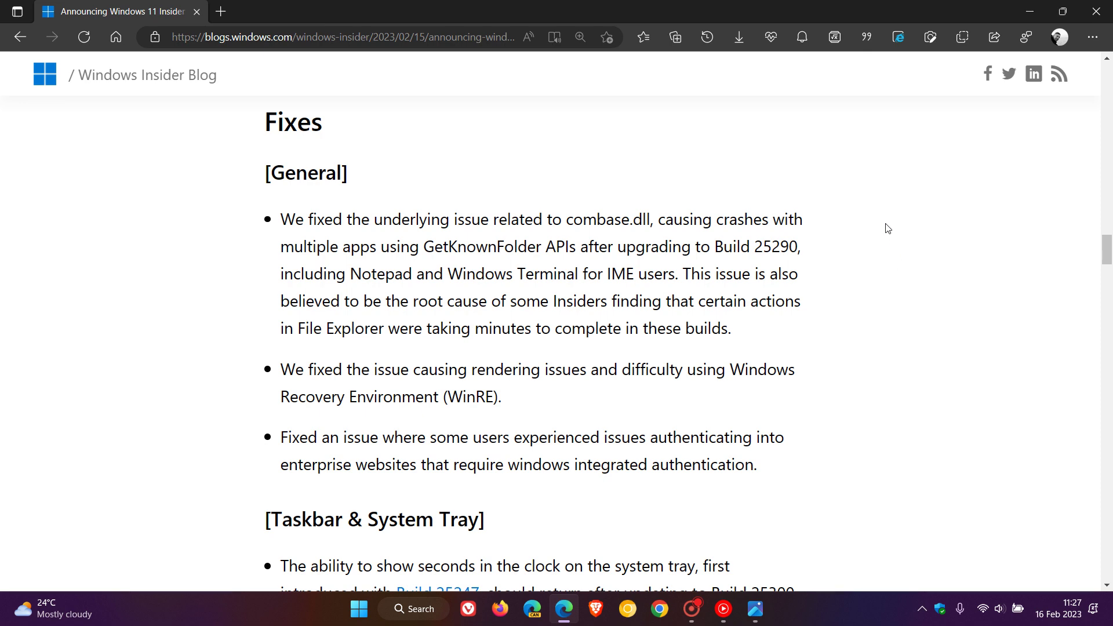
Step: Read past the Taskbar, Widgets, Input, File Explorer and Task Manager fixes to the Known issues heading
scroll(878, 276, down, 5)
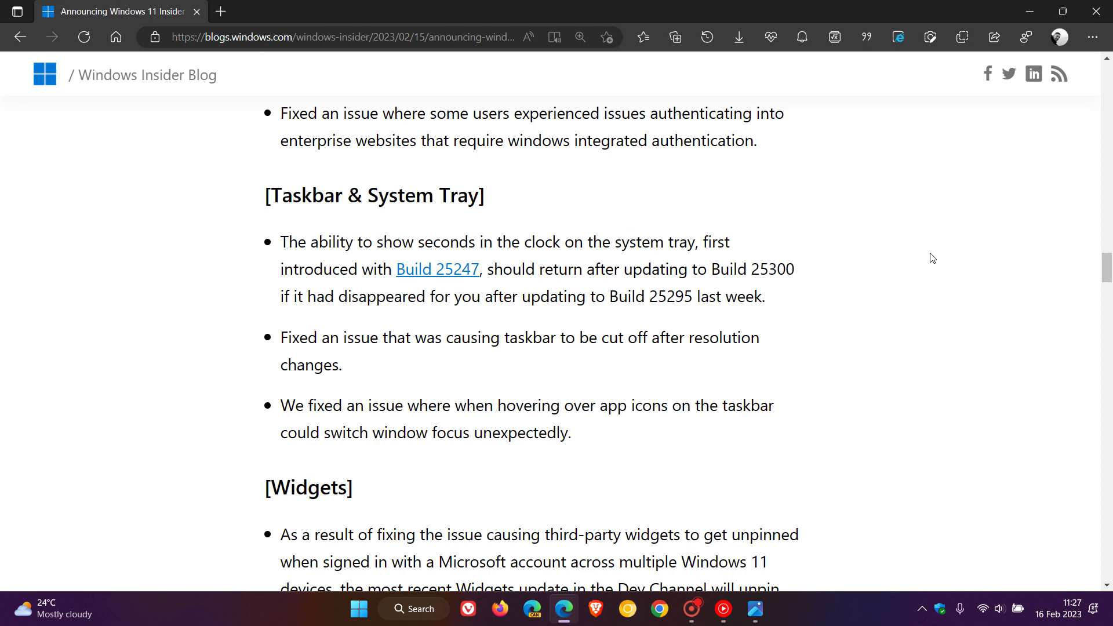
scroll(847, 283, down, 3)
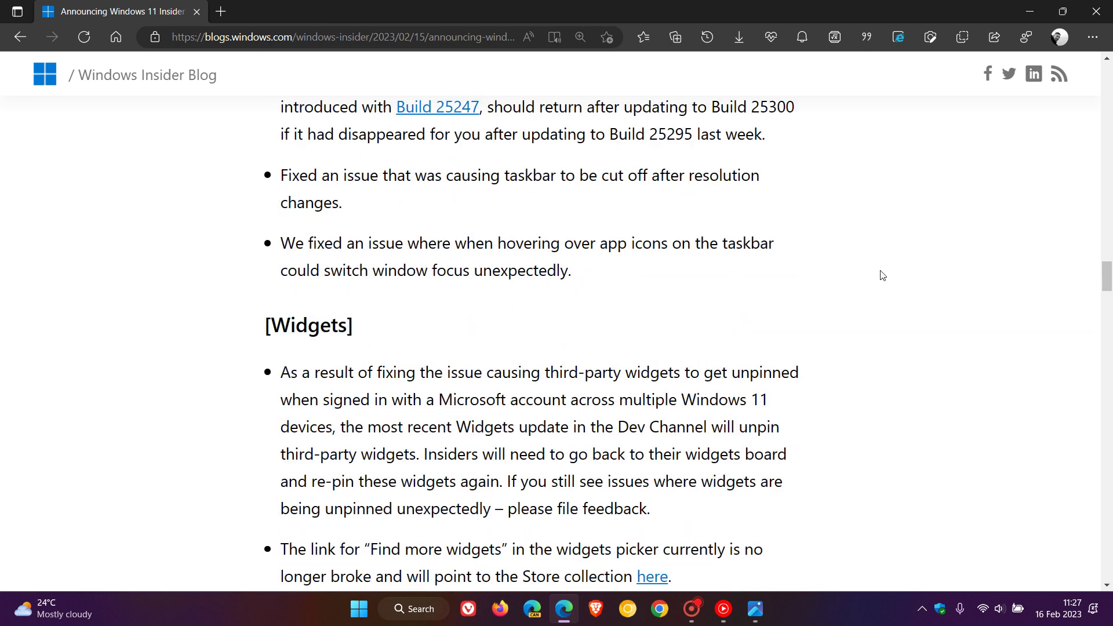
scroll(881, 275, down, 4)
scroll(883, 274, down, 11)
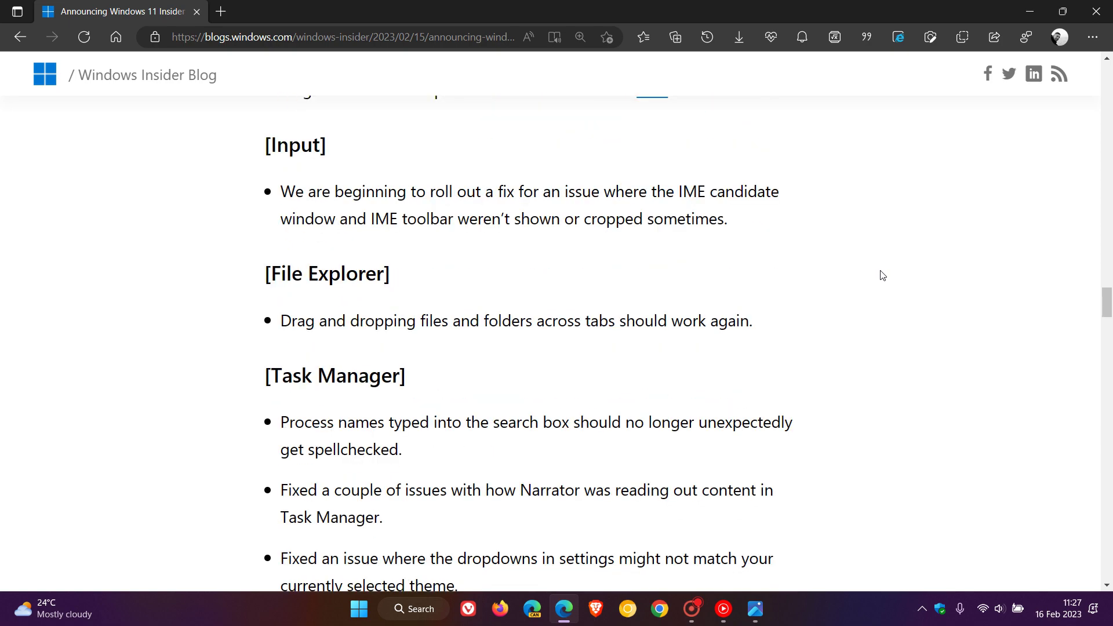
scroll(882, 275, down, 14)
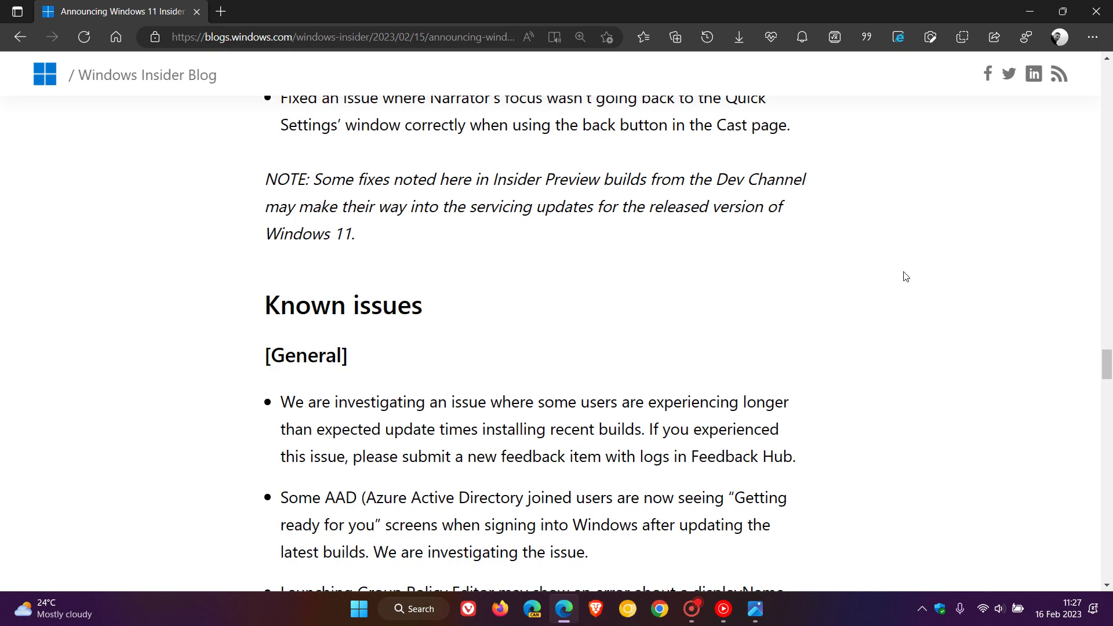
Step: Read the Known issues down to Live captions, then scroll back up to the Task Manager fixes
scroll(899, 299, down, 1)
scroll(901, 301, down, 3)
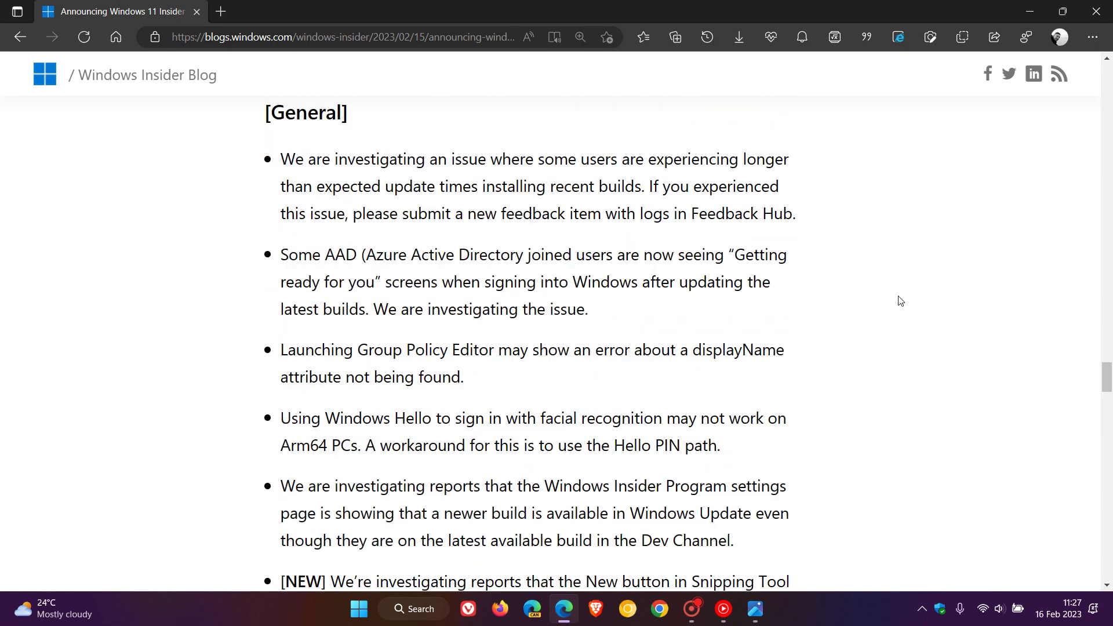
scroll(900, 301, down, 8)
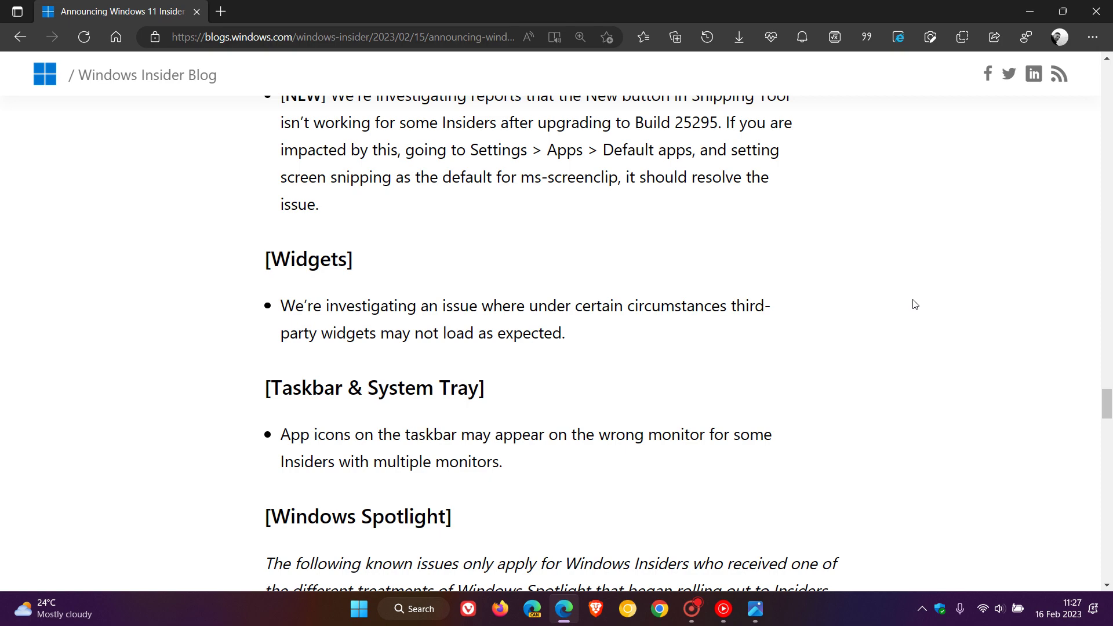
scroll(915, 305, down, 7)
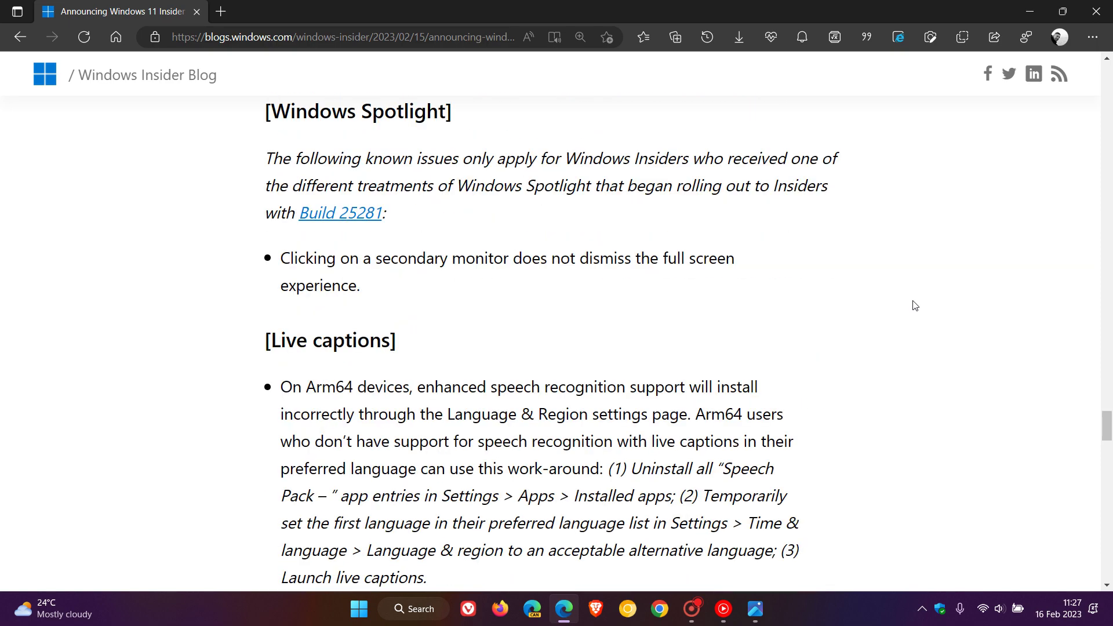
scroll(919, 310, down, 13)
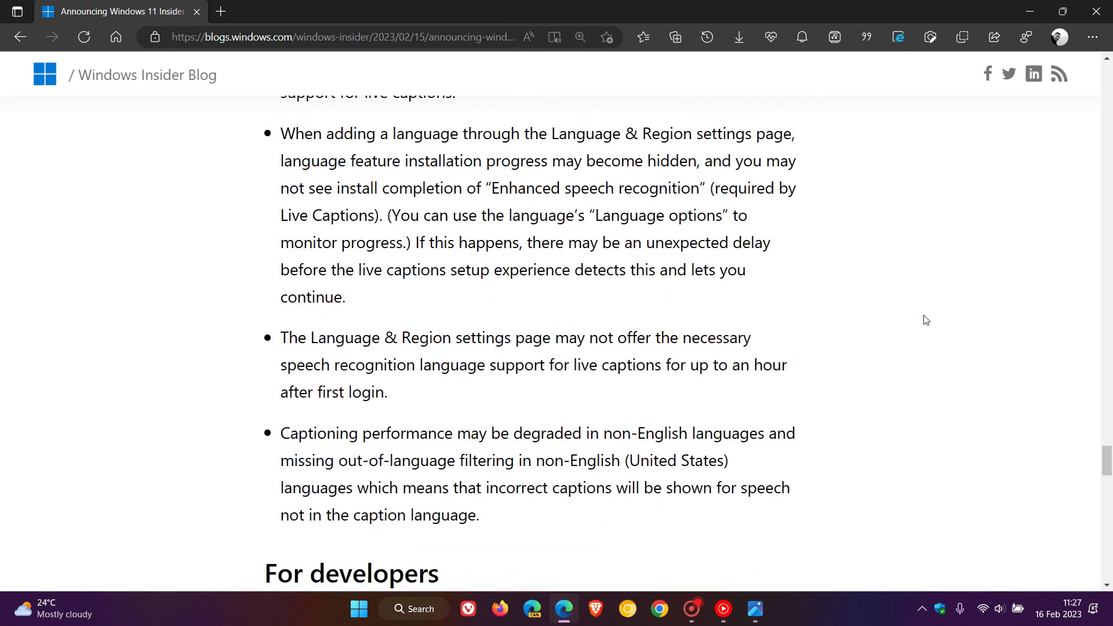
scroll(924, 319, down, 4)
scroll(932, 382, up, 7)
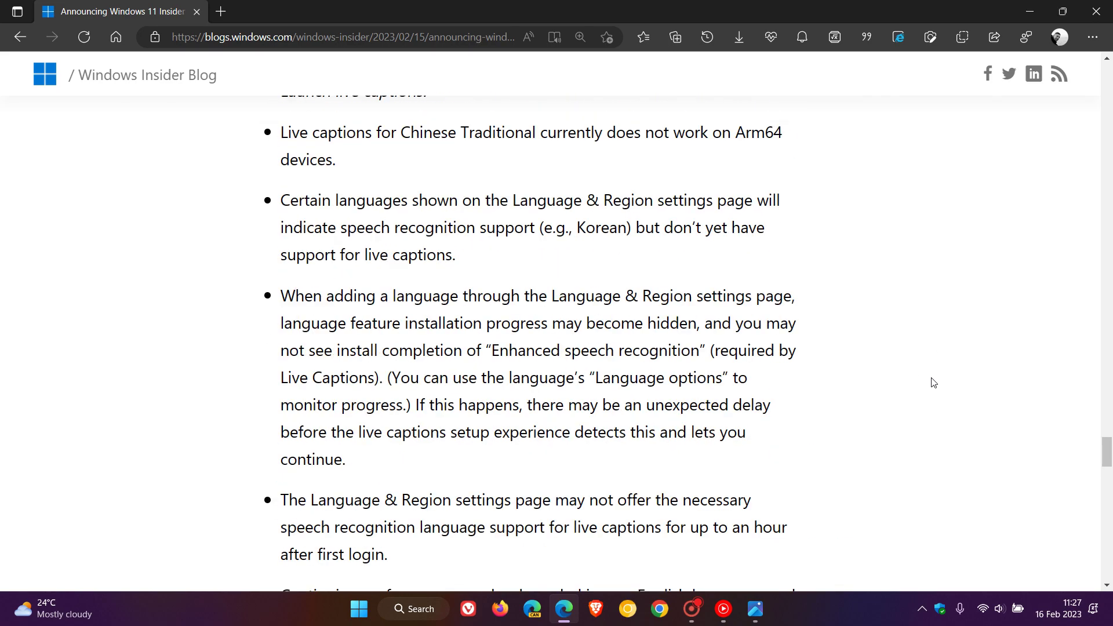
scroll(933, 383, up, 20)
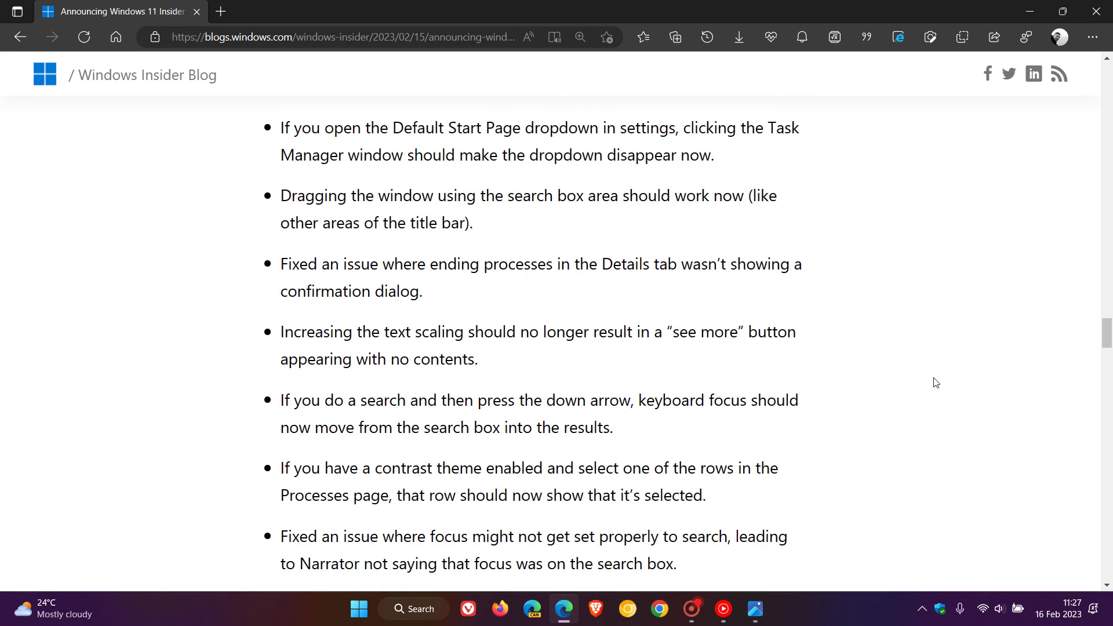
Step: Scroll back to the Build 25300 post's title and minimize Edge to reveal the desktop
scroll(936, 383, up, 20)
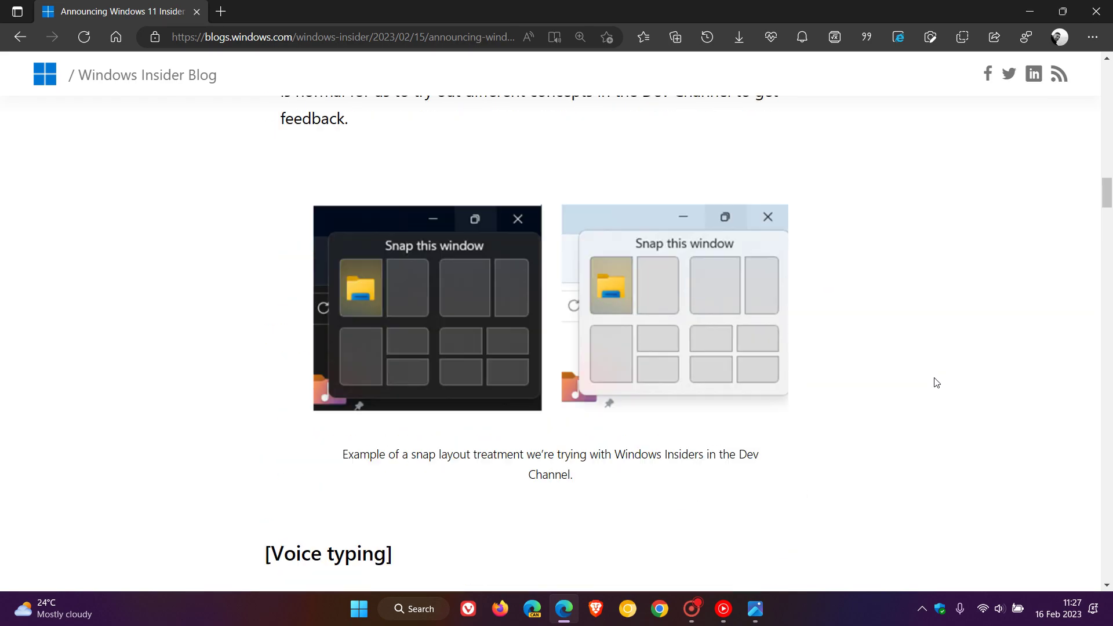
scroll(936, 383, up, 20)
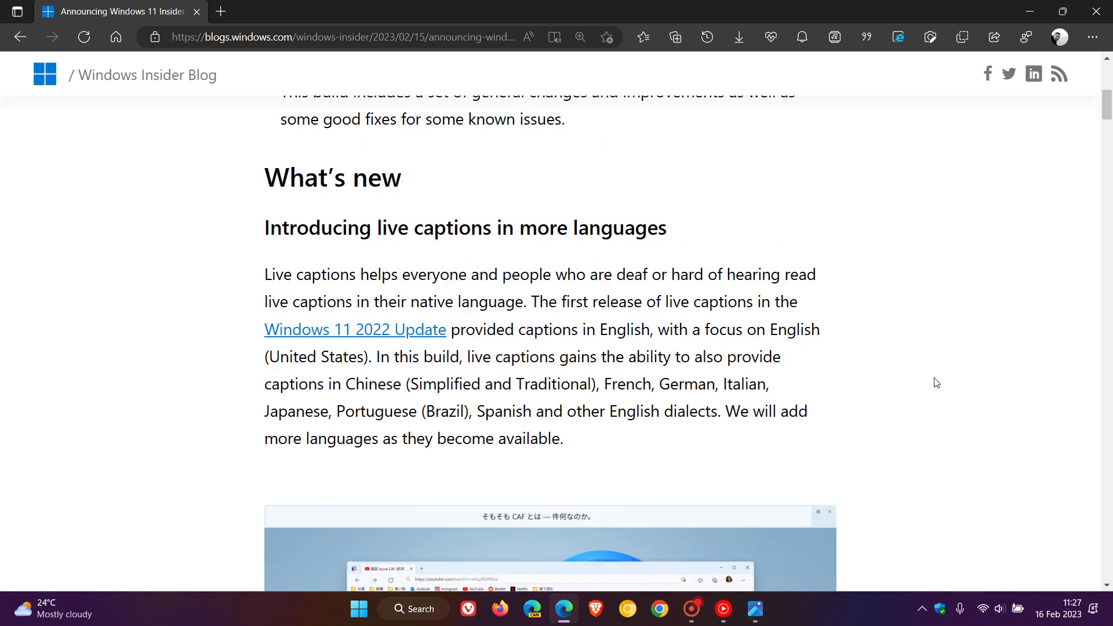
scroll(937, 383, up, 10)
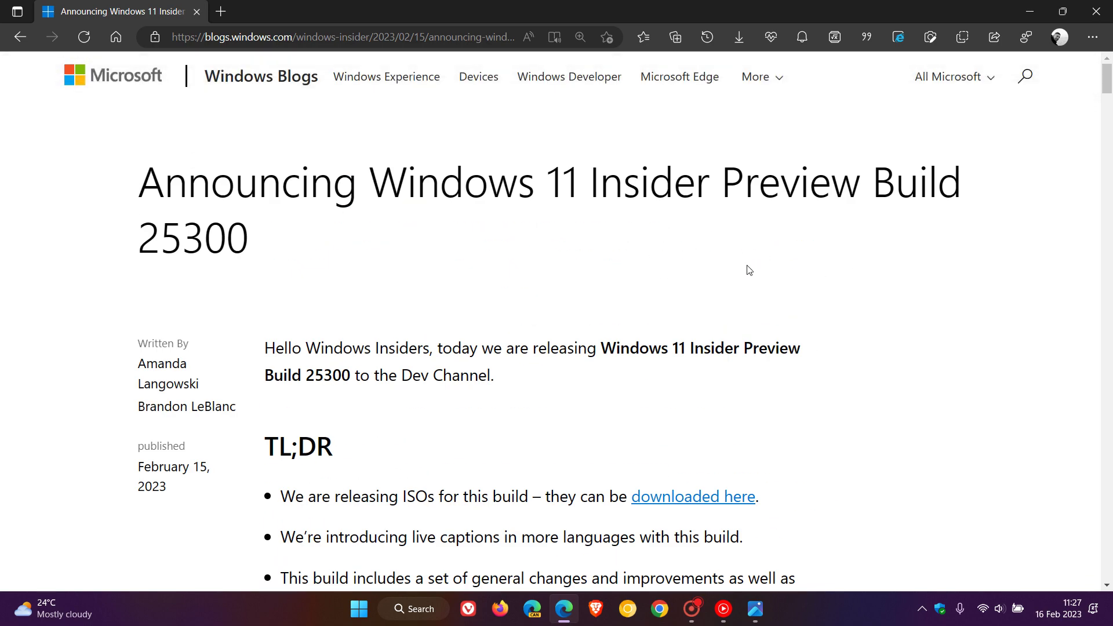
click(1030, 13)
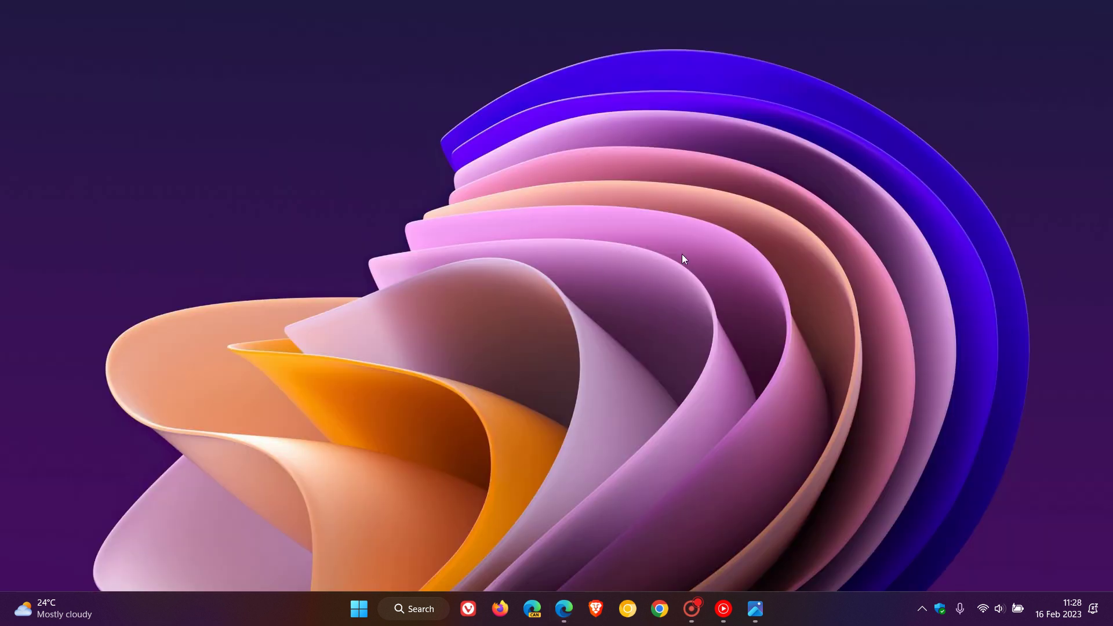